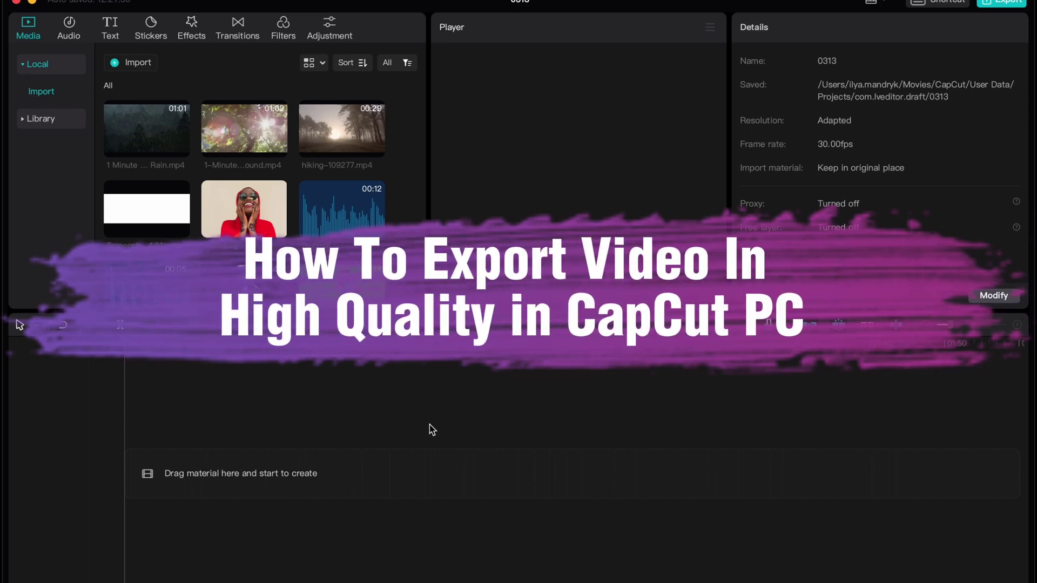
Step: Drag anime-84574.mp4, 1-Minute Nature Background Sound.mp4 and hiking-109277.mp4 onto the timeline in sequence
{"action": "scroll", "coordinate": [260, 178], "scroll_direction": "down", "scroll_amount": 1}
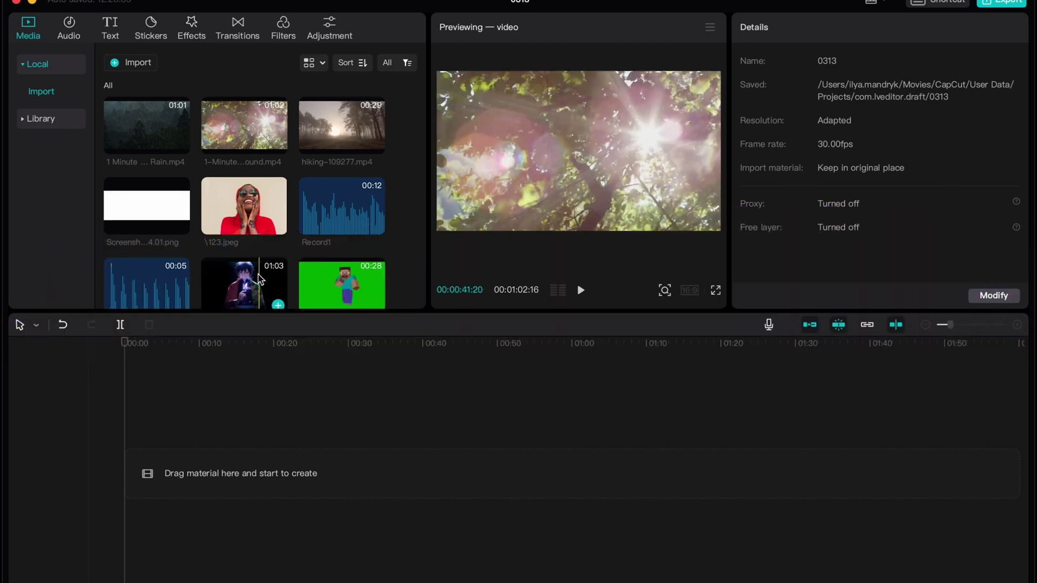
{"action": "left_click_drag", "start_coordinate": [260, 279], "coordinate": [196, 410]}
{"action": "left_click_drag", "start_coordinate": [244, 124], "coordinate": [419, 448]}
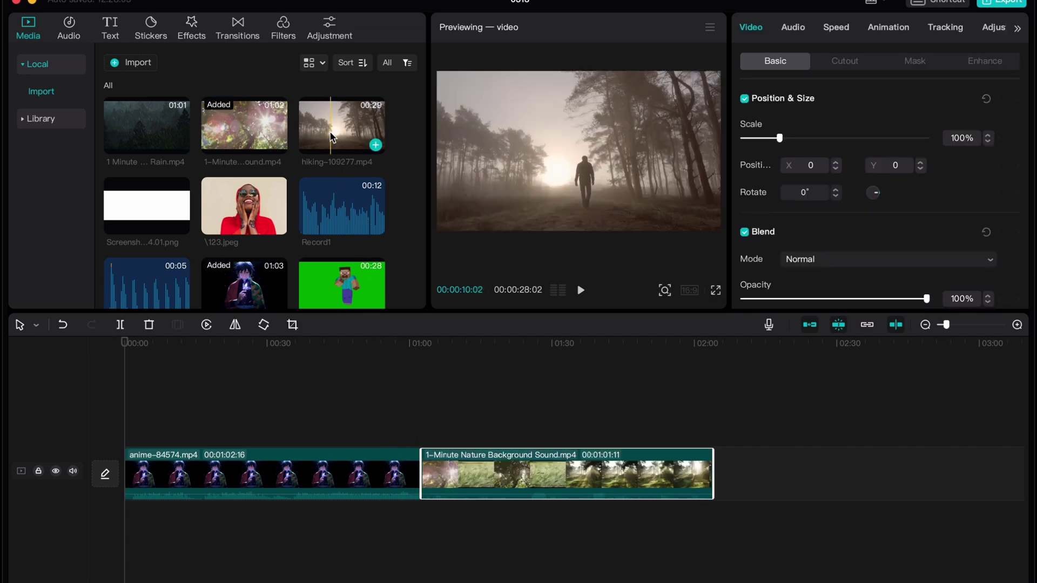
{"action": "left_click_drag", "start_coordinate": [332, 137], "coordinate": [723, 474]}
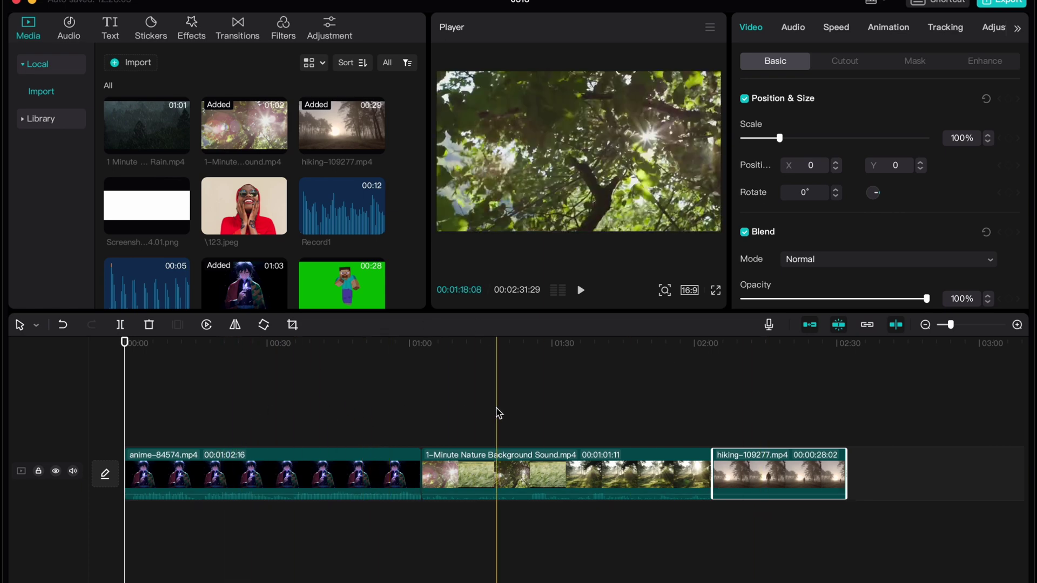
Step: Scale the 1-Minute Nature clip to 108% in the Player and play the project back from the start
{"action": "left_click", "coordinate": [519, 470]}
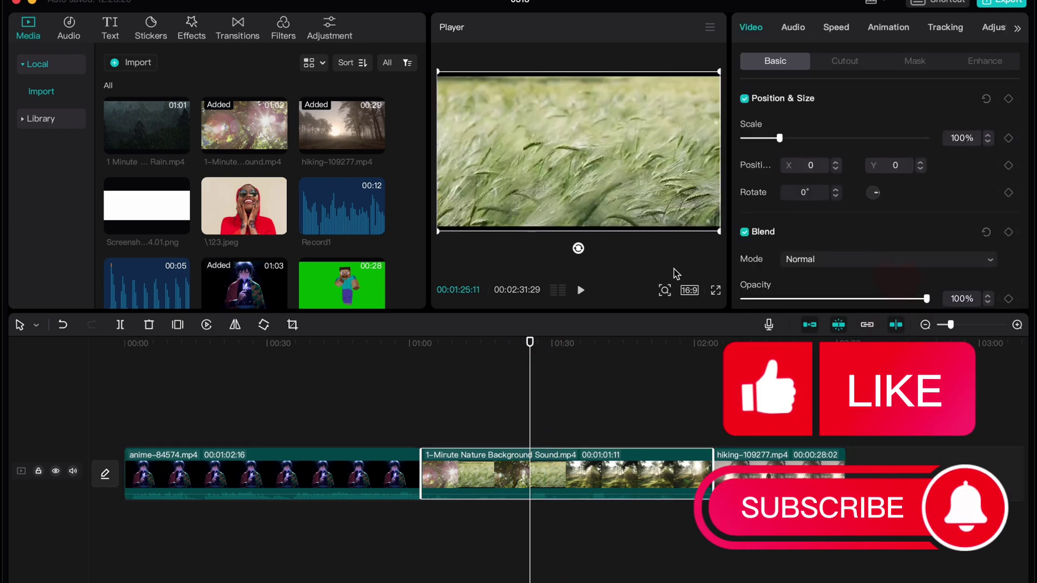
{"action": "left_click_drag", "start_coordinate": [719, 232], "coordinate": [728, 238]}
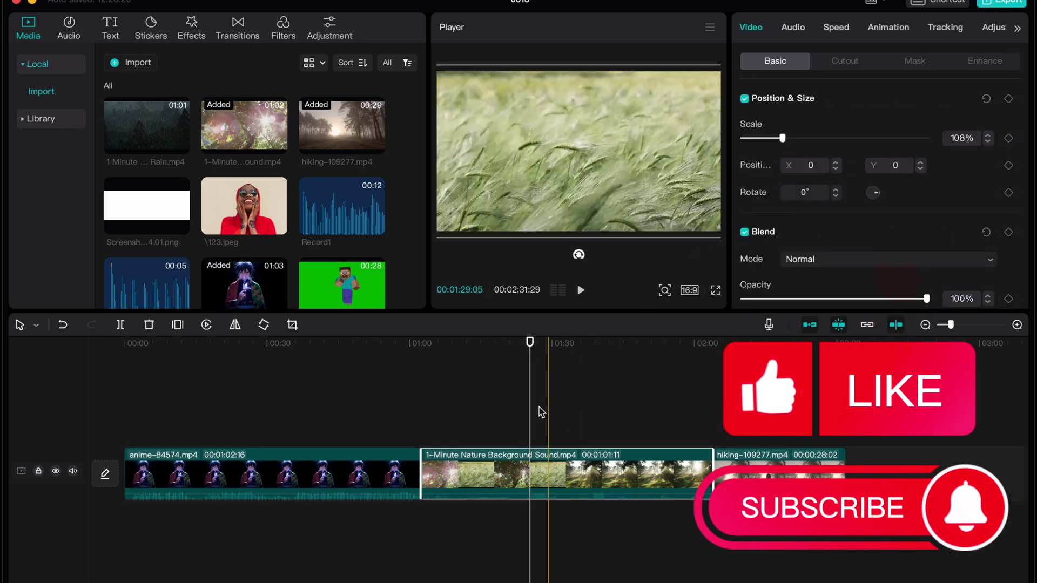
{"action": "key", "text": "Home"}
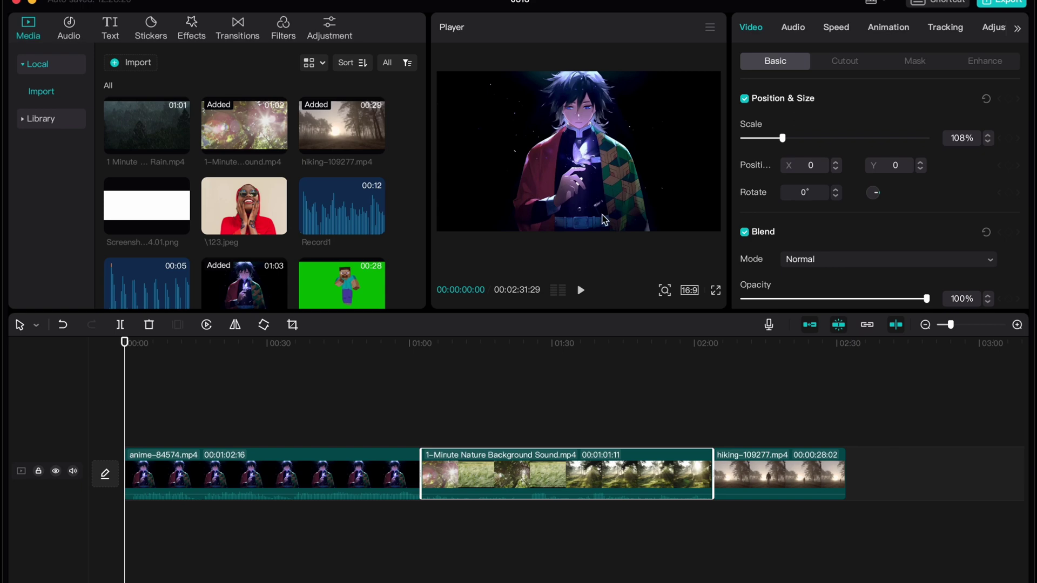
{"action": "key", "text": "space"}
{"action": "left_click", "coordinate": [289, 381]}
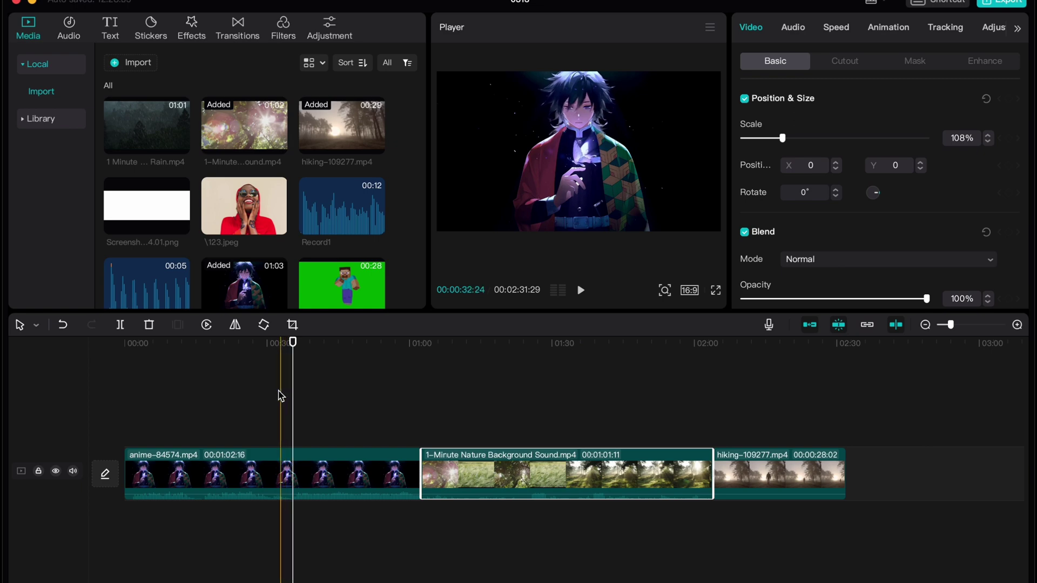
{"action": "left_click", "coordinate": [228, 397]}
Step: Mute the track's audio and play from about 00:54 to check, then deselect the clip
{"action": "left_click", "coordinate": [73, 471]}
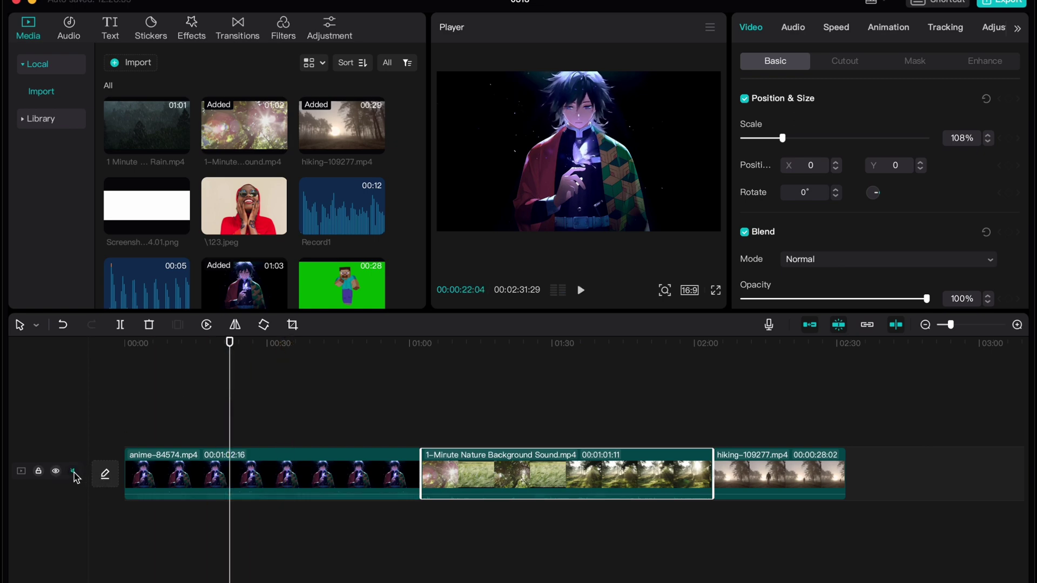
{"action": "left_click", "coordinate": [231, 348]}
{"action": "left_click_drag", "start_coordinate": [231, 349], "coordinate": [257, 350]}
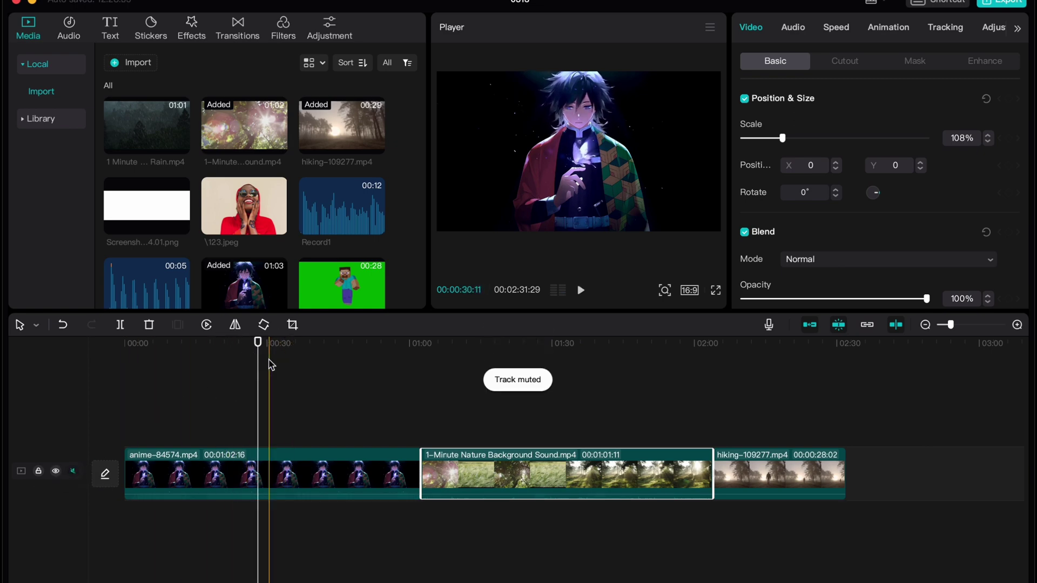
{"action": "left_click", "coordinate": [271, 374]}
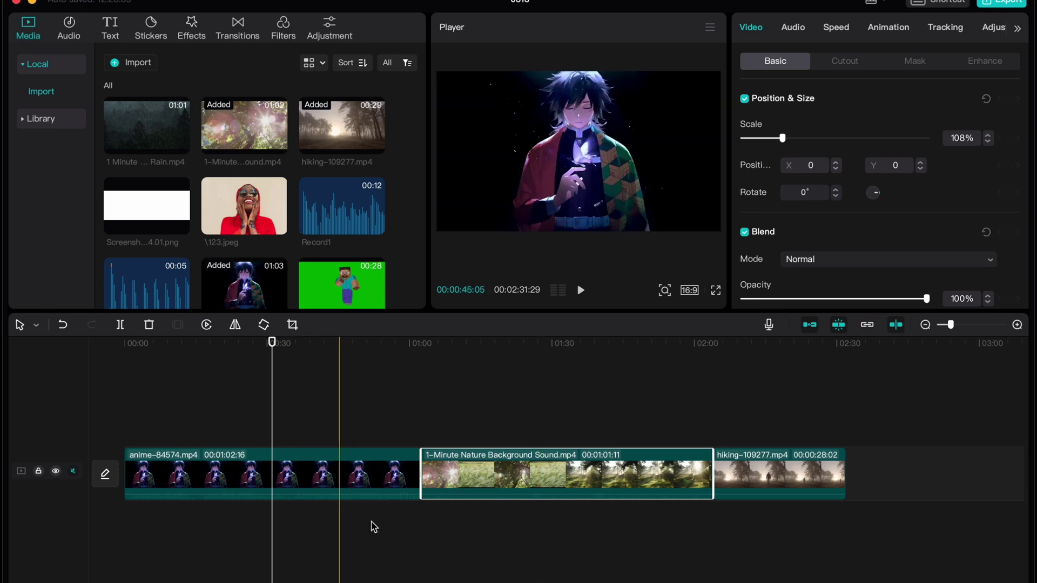
{"action": "left_click", "coordinate": [384, 356]}
{"action": "key", "text": "space"}
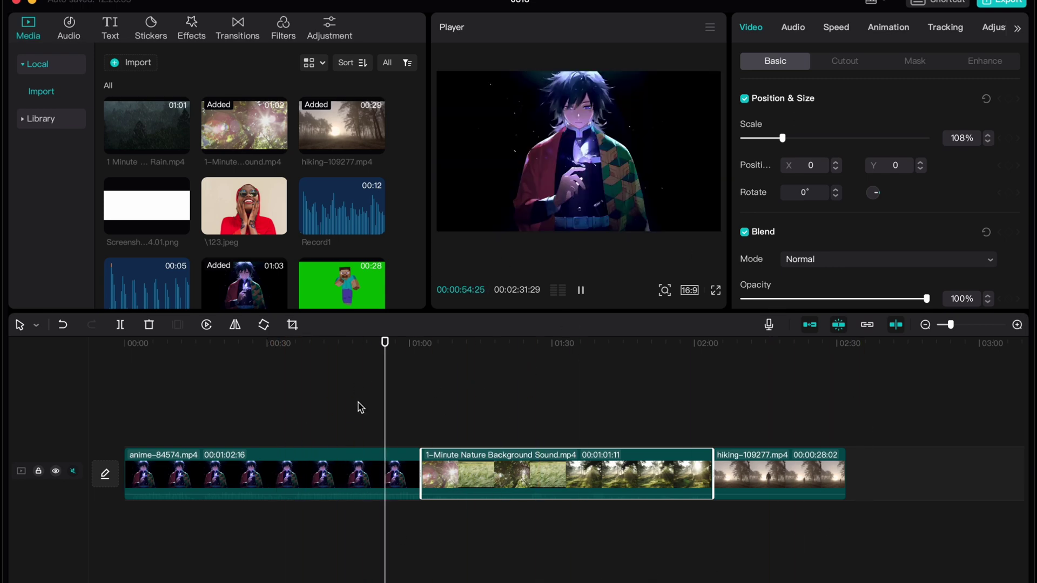
{"action": "key", "text": "space"}
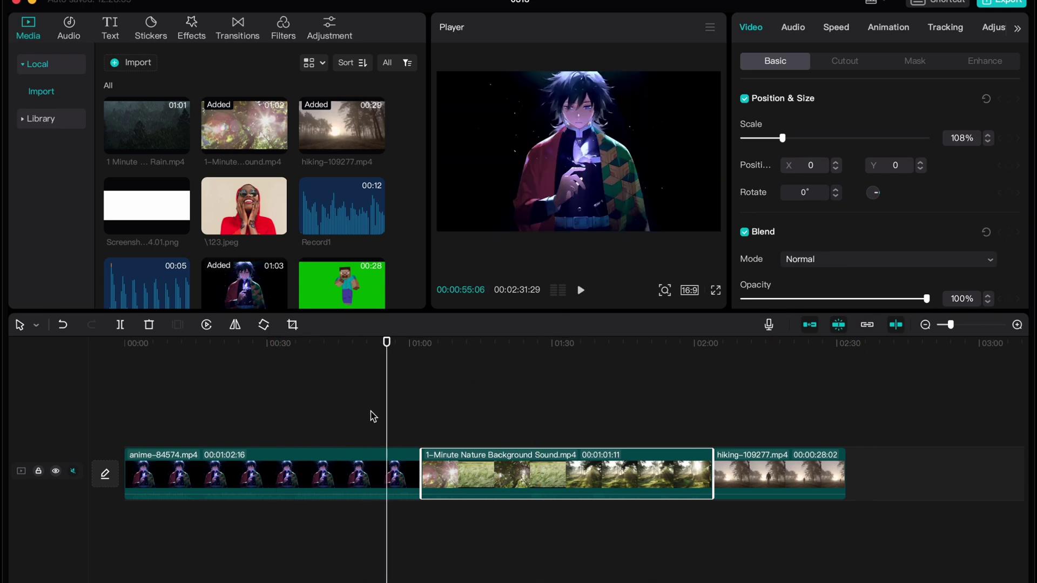
{"action": "left_click", "coordinate": [502, 425]}
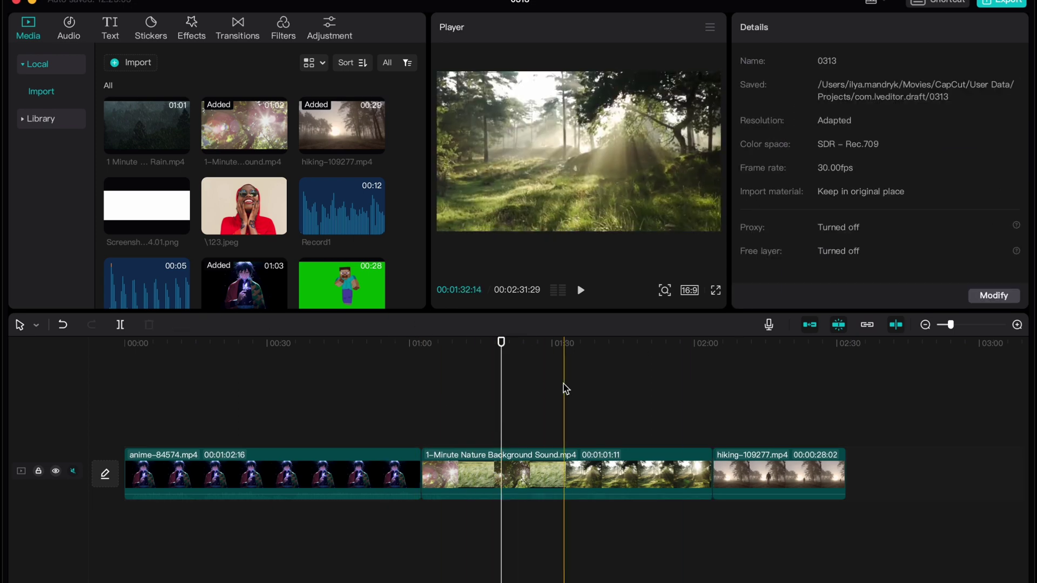
Step: With no clip selected, scrub the playhead between about 00:43 and 01:01 through the forest footage
{"action": "left_click", "coordinate": [415, 385]}
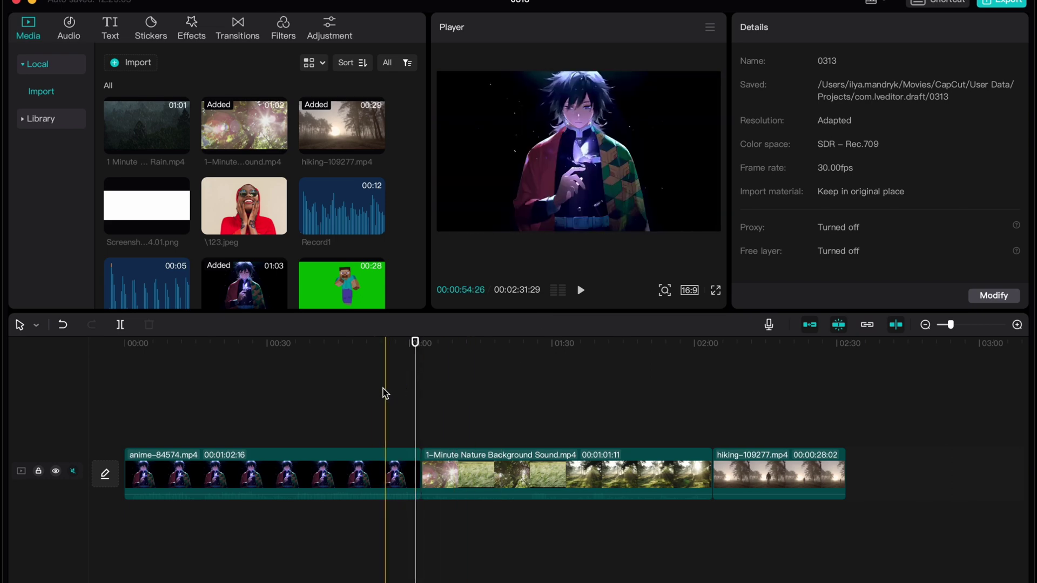
{"action": "left_click", "coordinate": [338, 400]}
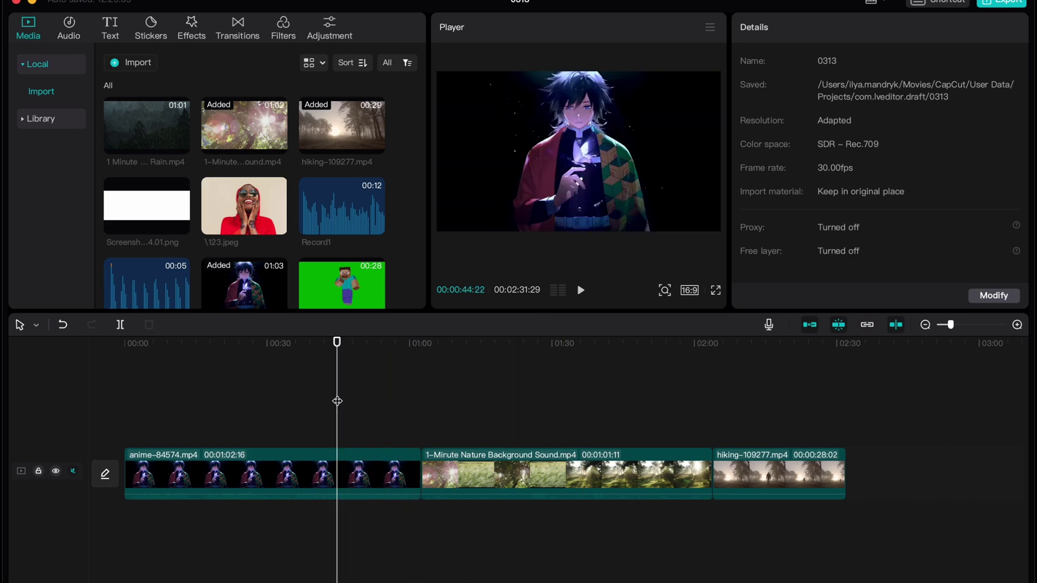
{"action": "left_click", "coordinate": [330, 401]}
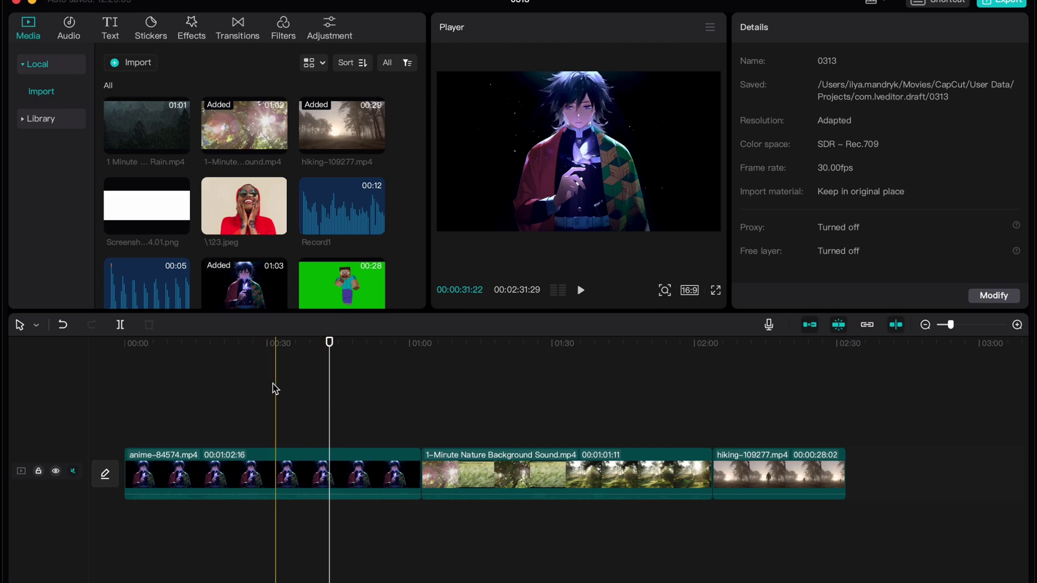
{"action": "left_click_drag", "start_coordinate": [299, 401], "coordinate": [477, 387]}
{"action": "left_click", "coordinate": [358, 392]}
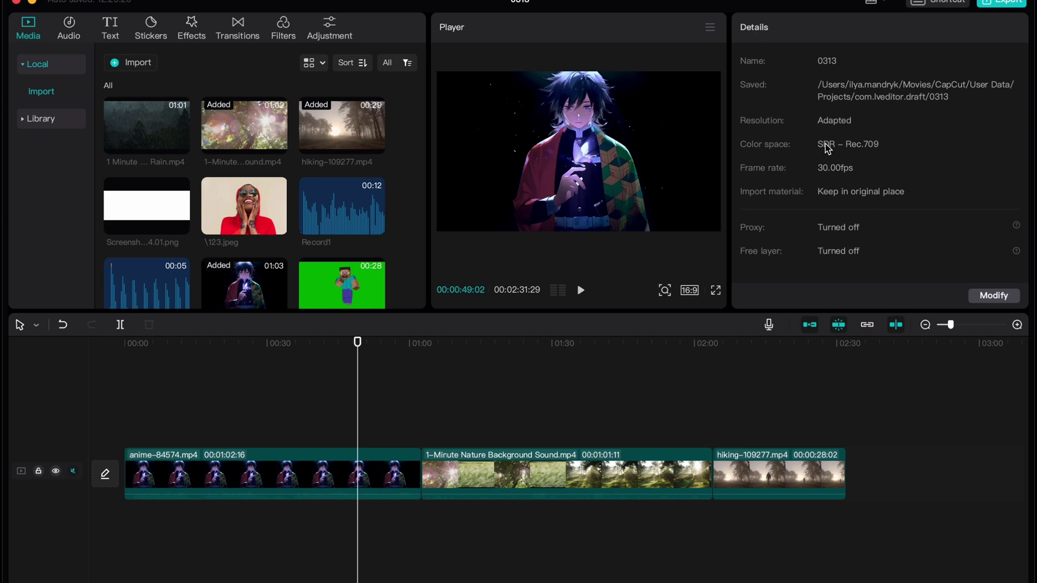
{"action": "left_click", "coordinate": [1002, 297]}
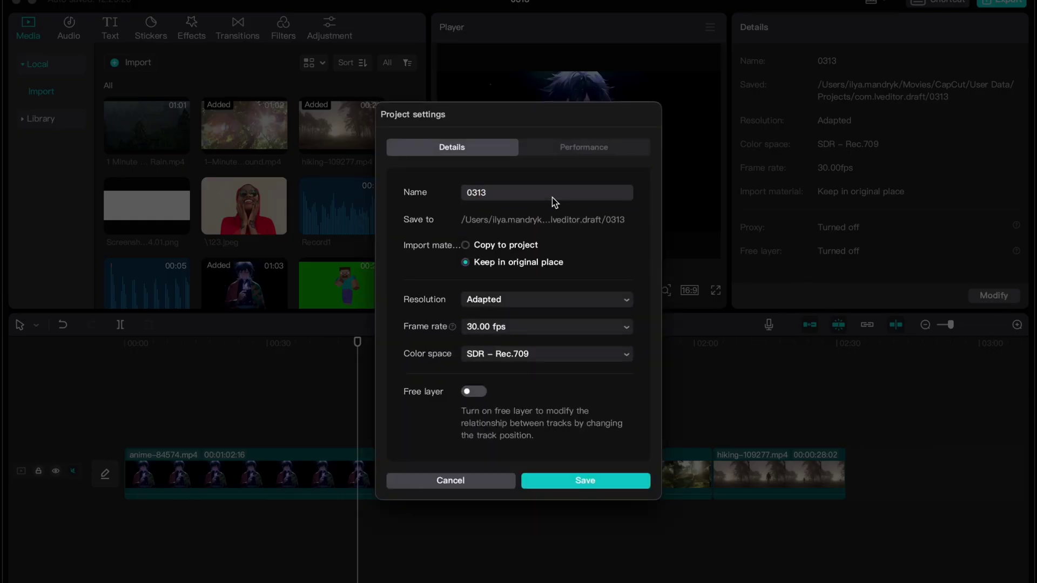
{"action": "left_click", "coordinate": [549, 305]}
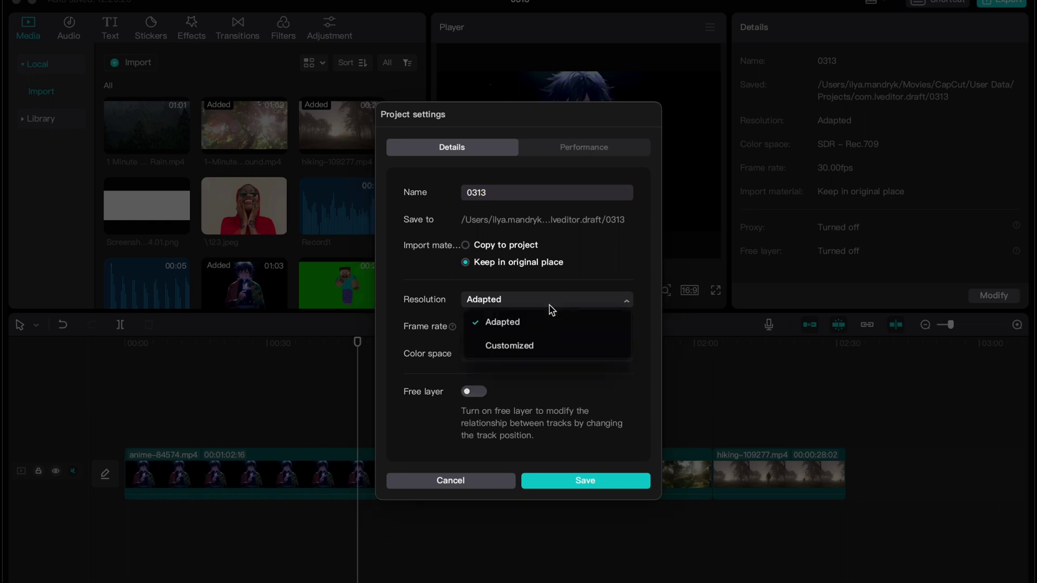
{"action": "left_click", "coordinate": [549, 306]}
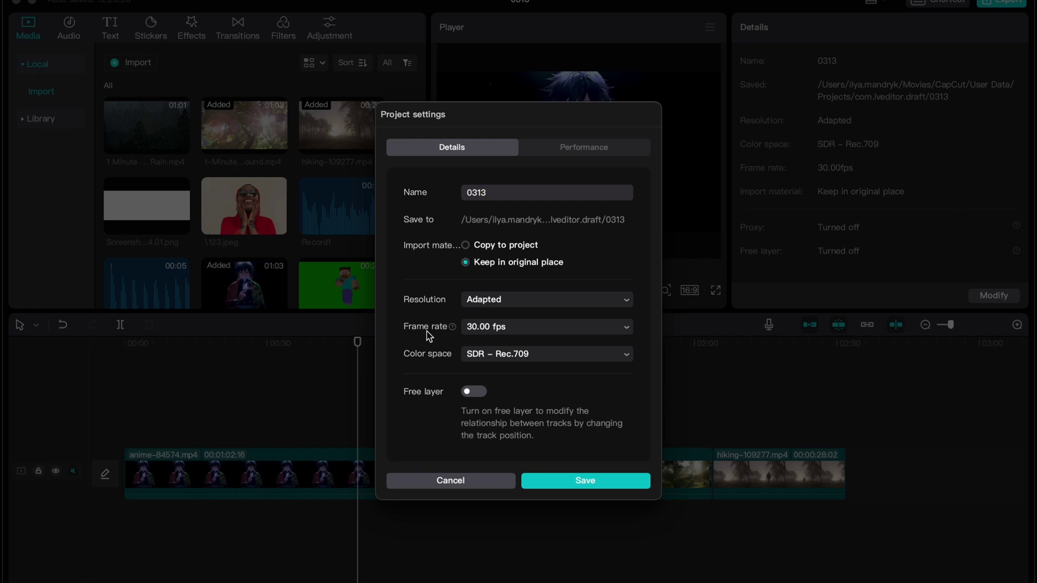
{"action": "left_click", "coordinate": [495, 326]}
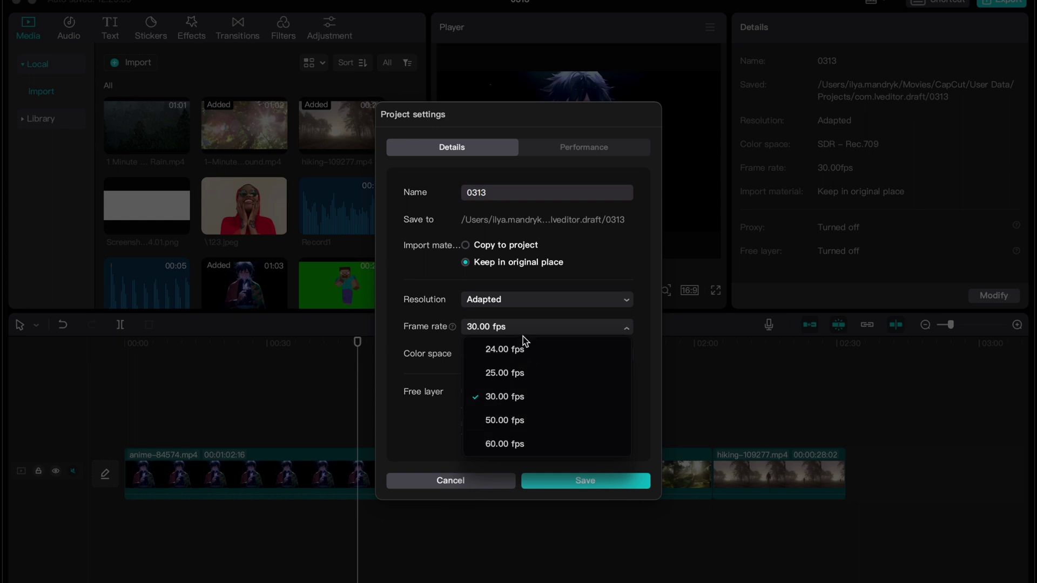
{"action": "left_click", "coordinate": [523, 397]}
{"action": "left_click", "coordinate": [505, 310]}
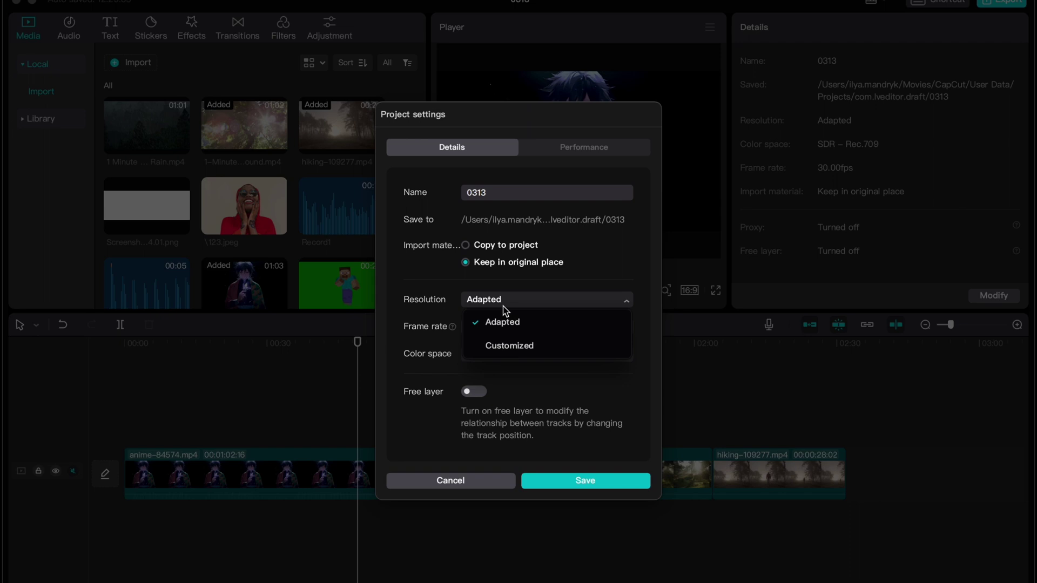
{"action": "left_click", "coordinate": [522, 348]}
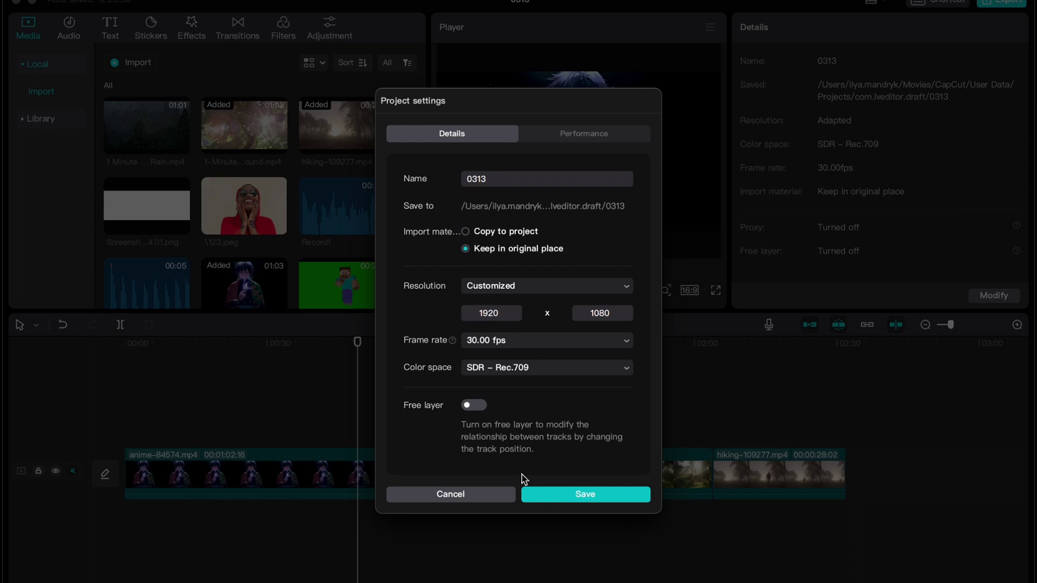
{"action": "left_click", "coordinate": [532, 287]}
{"action": "left_click", "coordinate": [529, 303]}
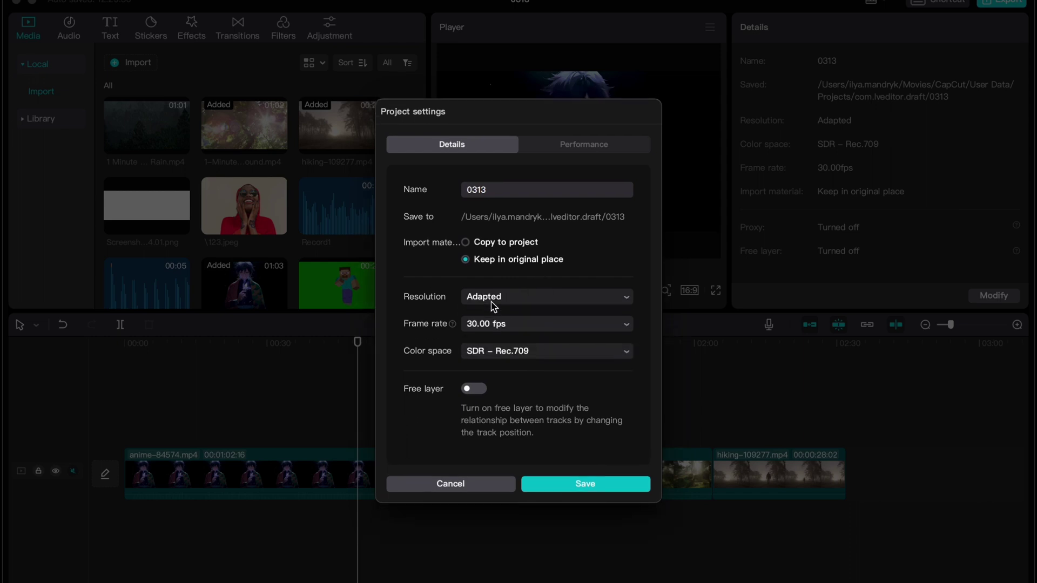
{"action": "left_click", "coordinate": [587, 485]}
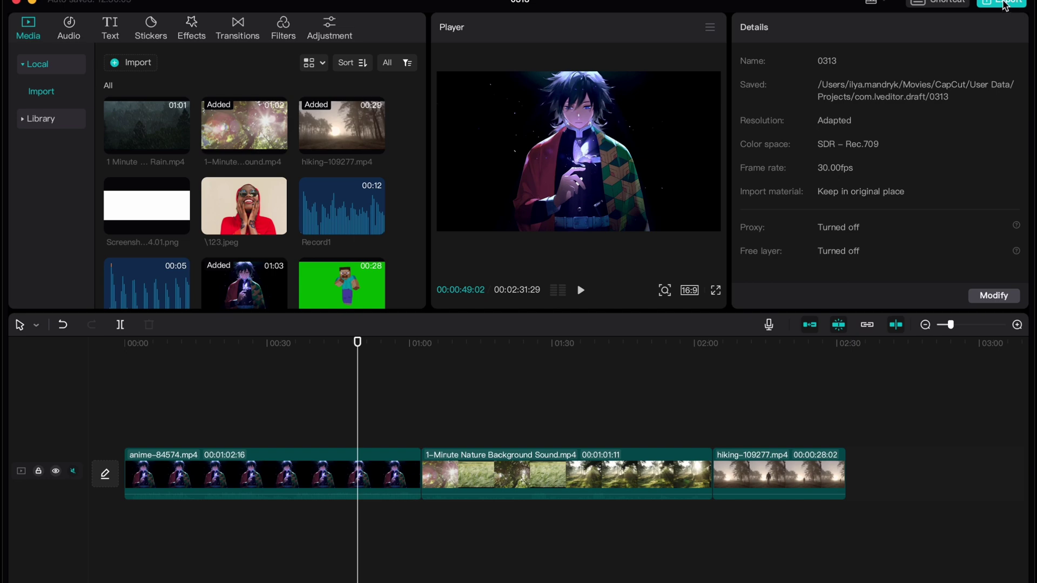
Step: Open the Export dialog and keep 2K resolution, Recommended bit rate and mp4 format
{"action": "left_click", "coordinate": [1002, 4]}
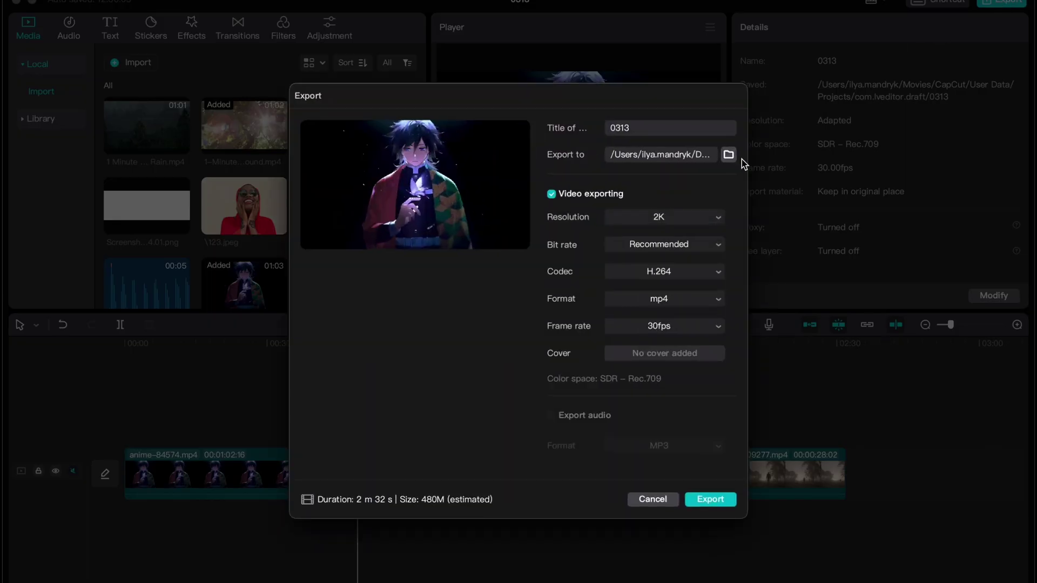
{"action": "left_click", "coordinate": [616, 196]}
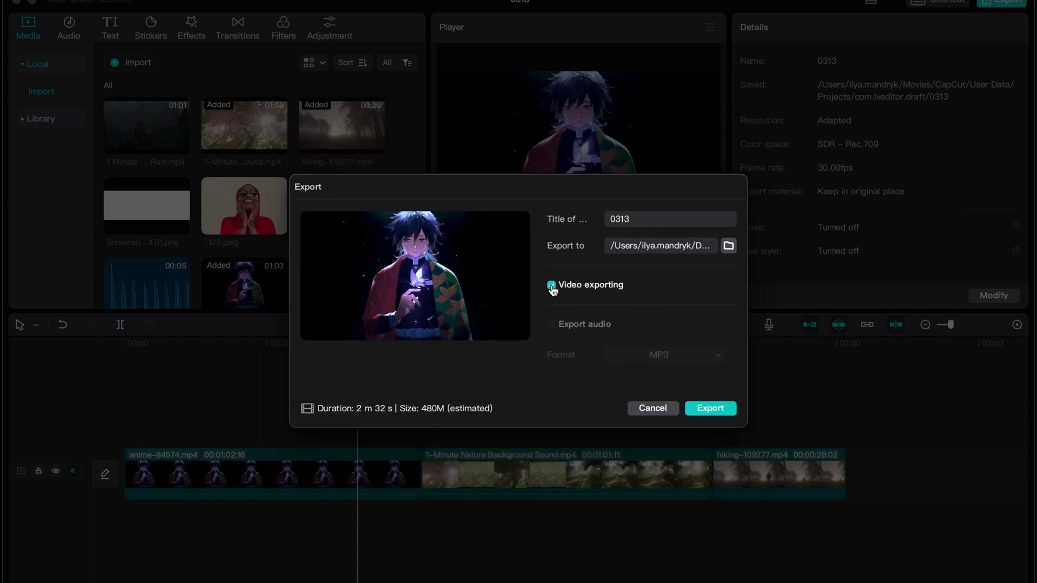
{"action": "left_click", "coordinate": [630, 285]}
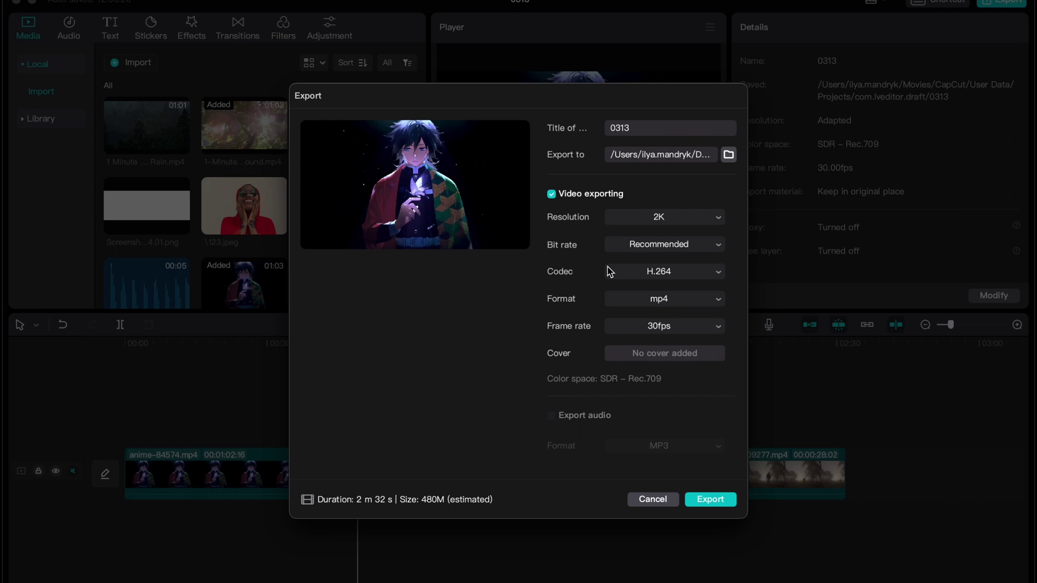
{"action": "left_click", "coordinate": [659, 216]}
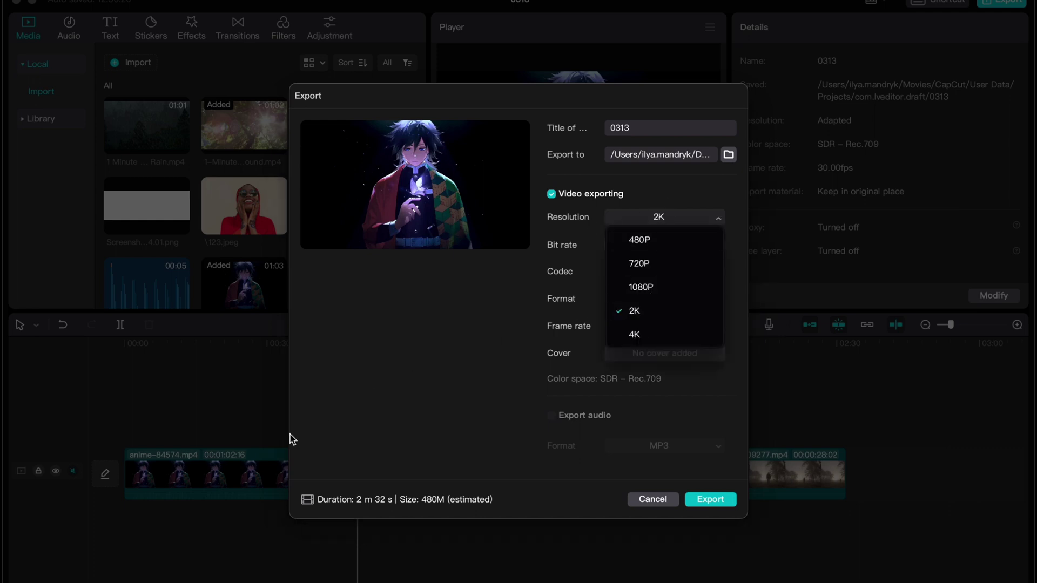
{"action": "left_click", "coordinate": [651, 309]}
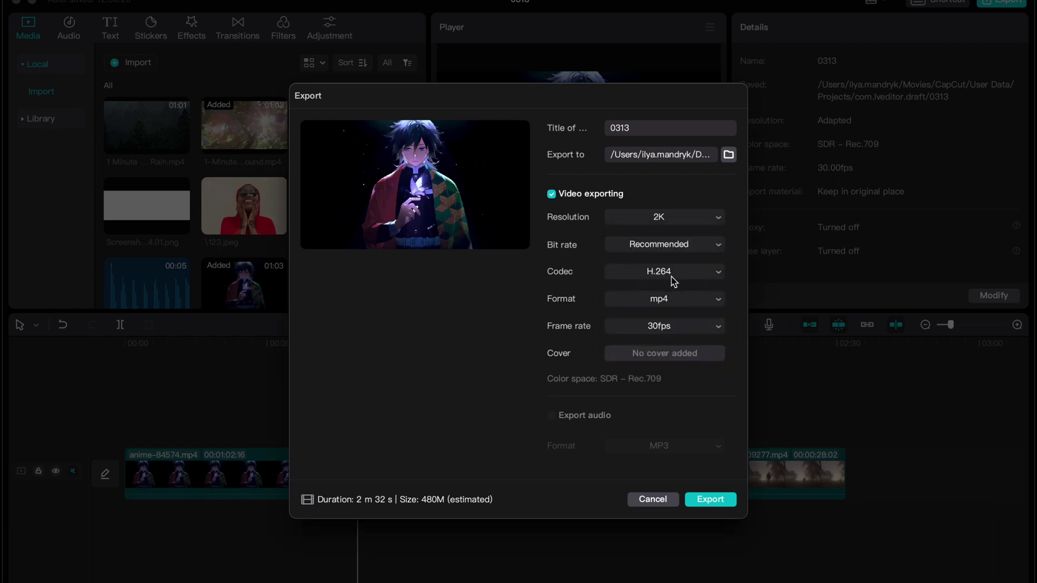
{"action": "left_click", "coordinate": [660, 245]}
{"action": "left_click", "coordinate": [647, 290]}
{"action": "left_click", "coordinate": [688, 303]}
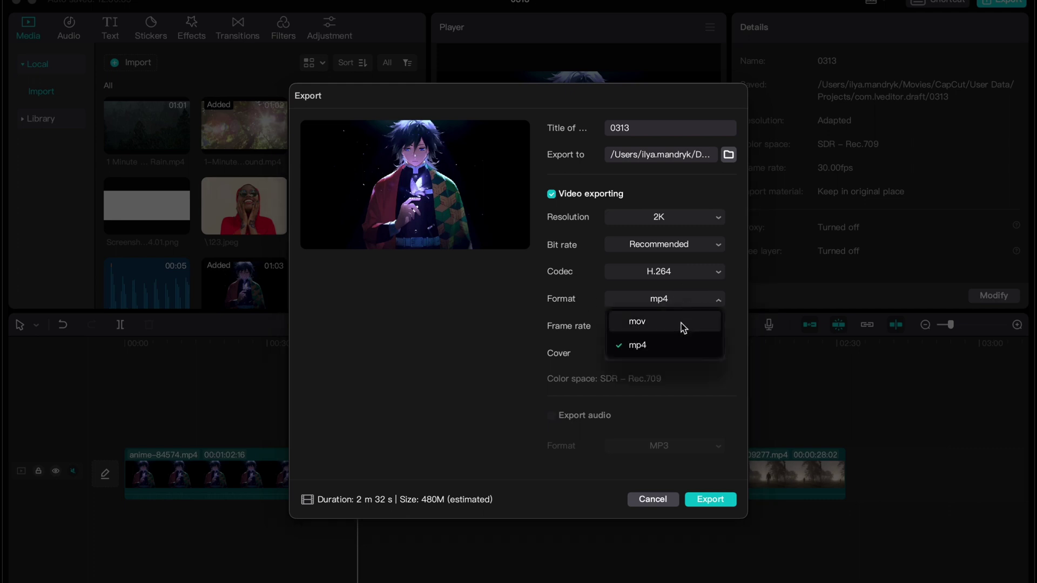
{"action": "left_click", "coordinate": [648, 344]}
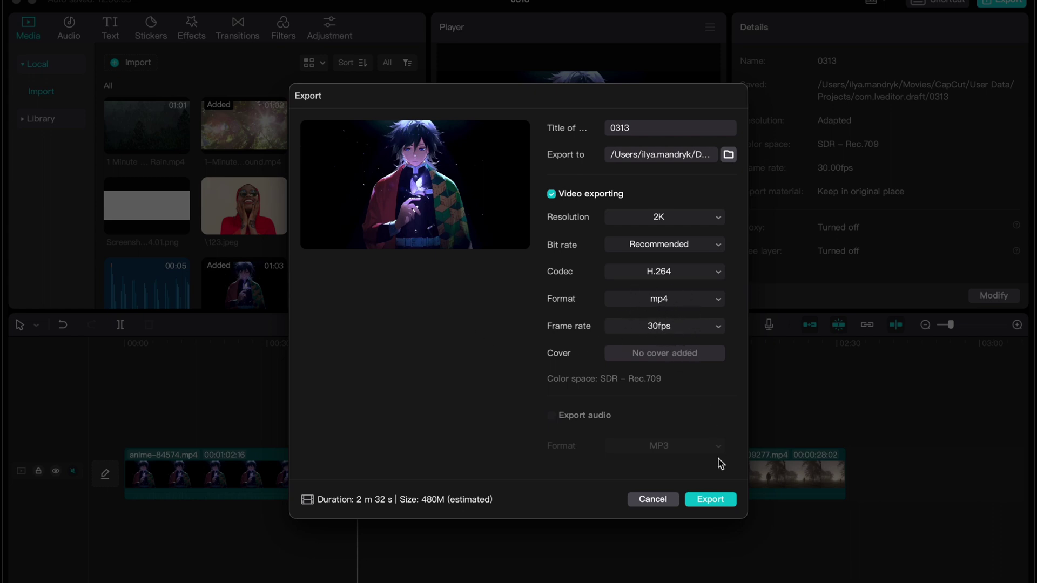
Step: Start exporting project 0313 as a 2K H.264 mp4 at 30fps
{"action": "left_click", "coordinate": [713, 501]}
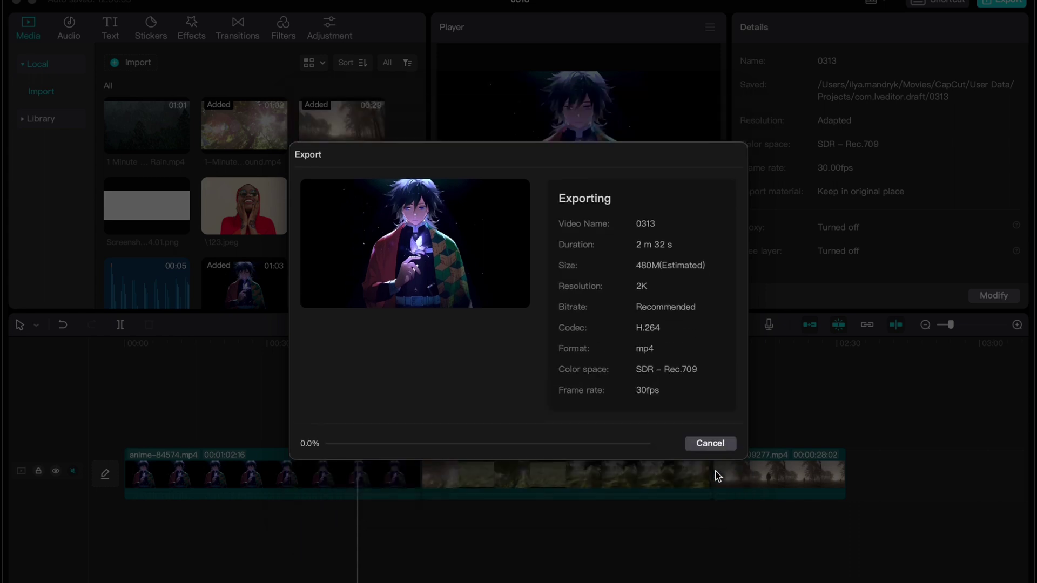